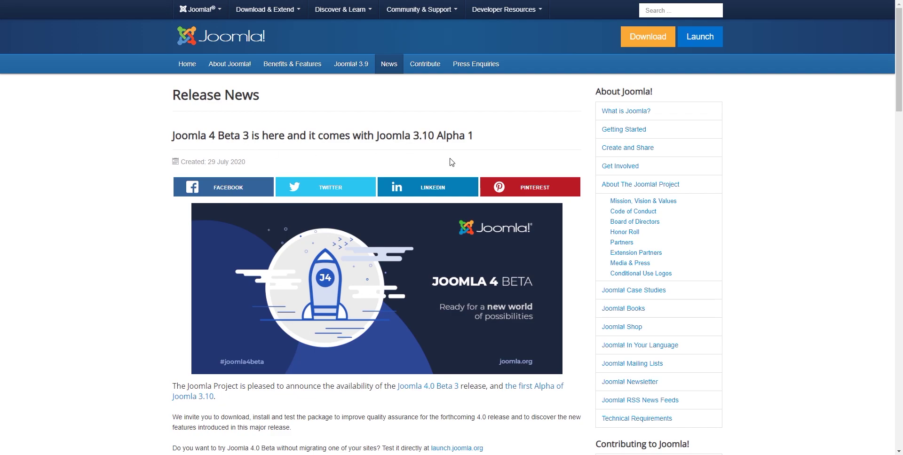
Read the Joomla 4 Beta 3 release announcement, examining the bug fixes and changes listed between Beta 2 and Beta 3
scroll(451, 162, down, 5)
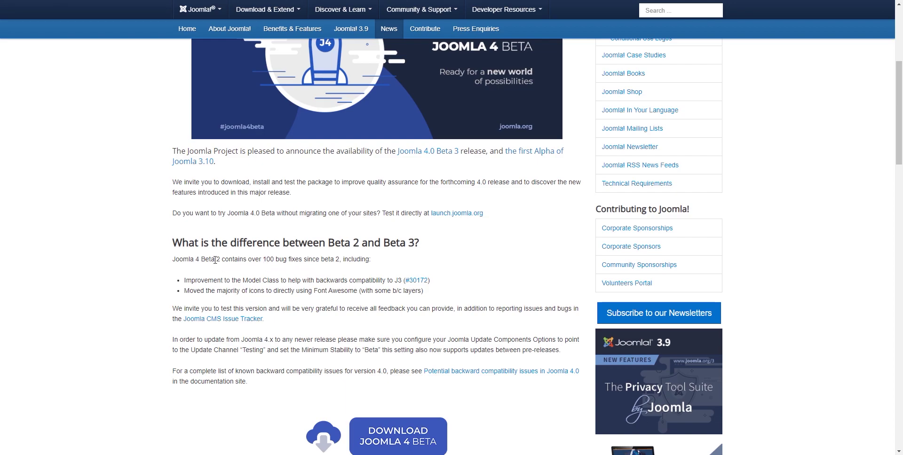
drag(195, 260, 401, 290)
click(401, 290)
drag(188, 258, 320, 260)
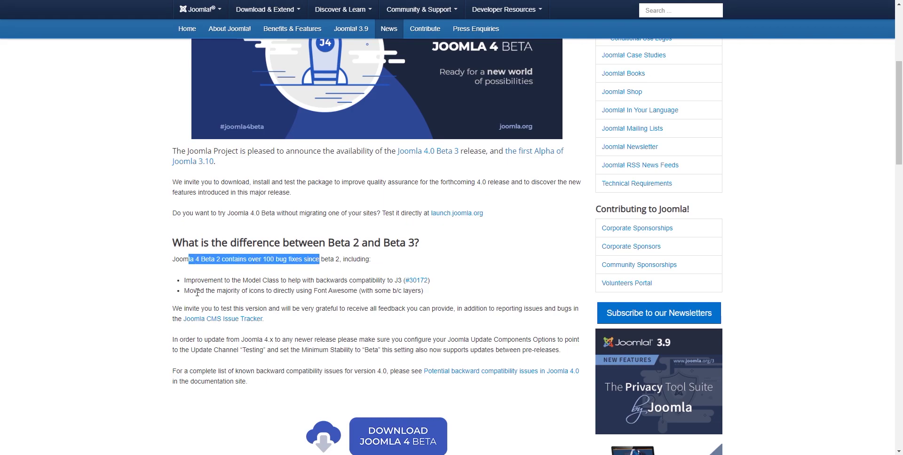
drag(197, 293, 340, 300)
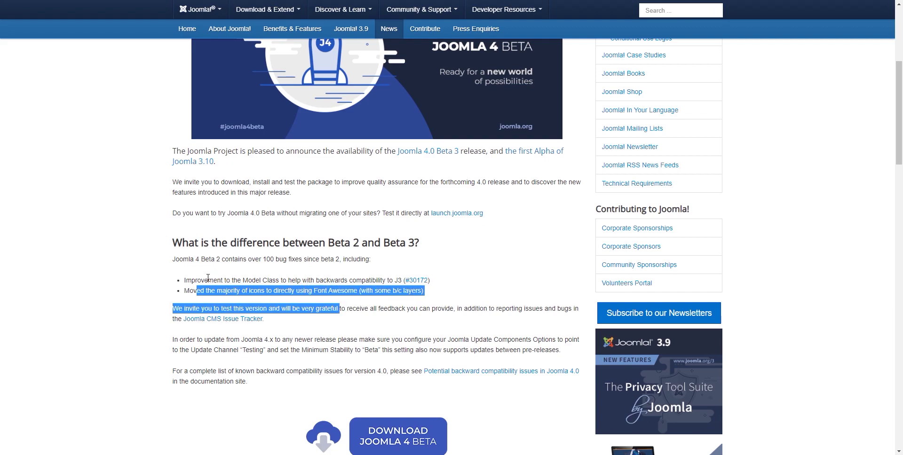
drag(201, 280, 322, 284)
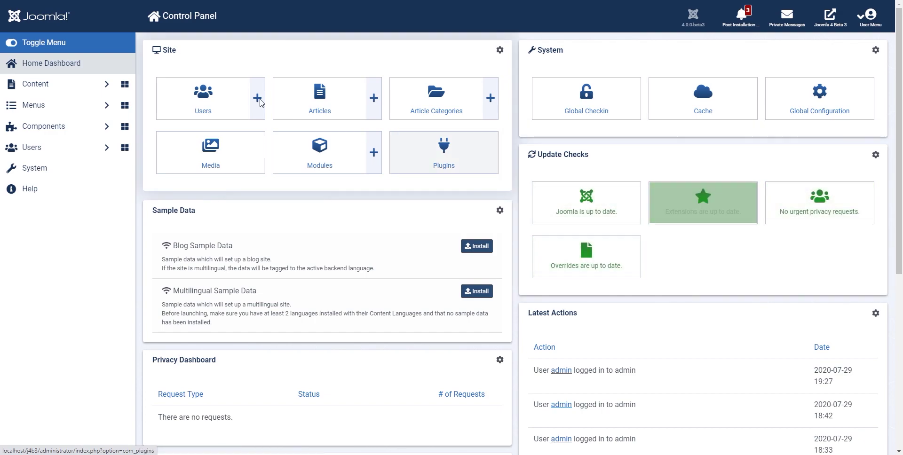
Enable the API Authentication - Basic Auth plugin in the system's plugin list and disable it again
click(38, 173)
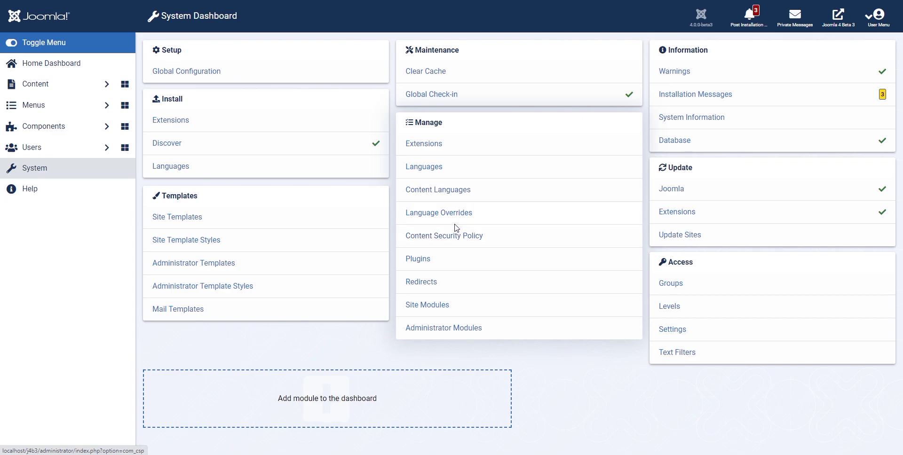
click(418, 263)
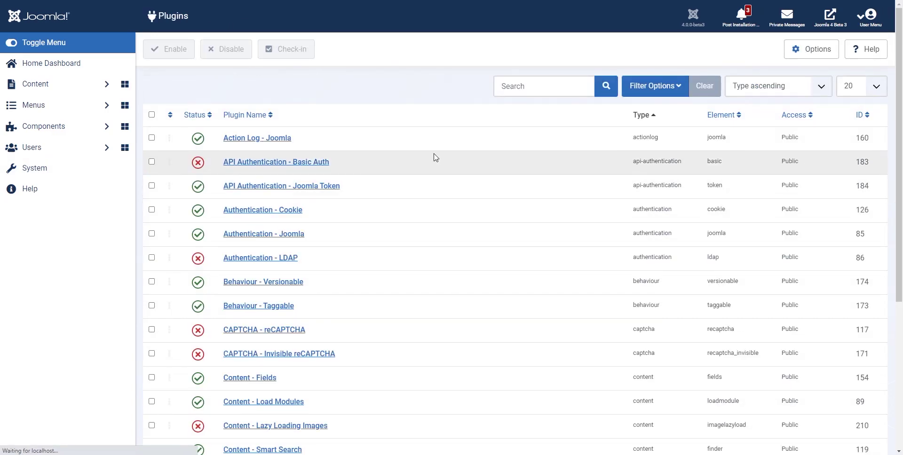
click(198, 162)
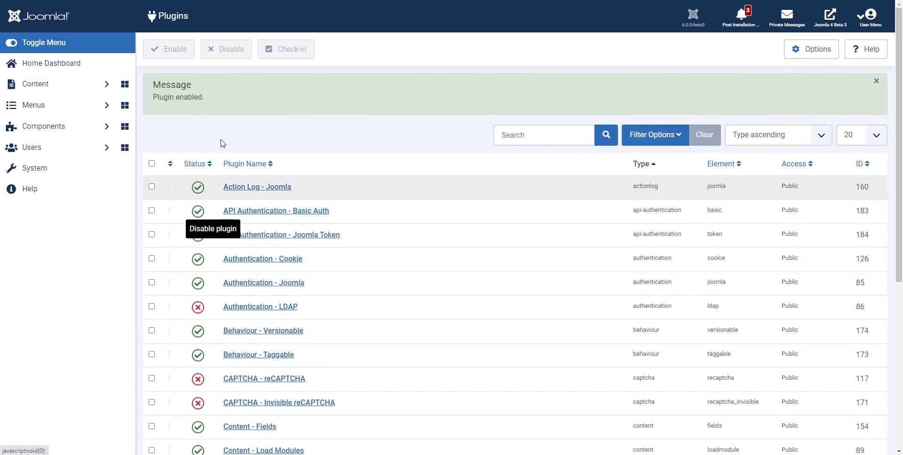
click(197, 211)
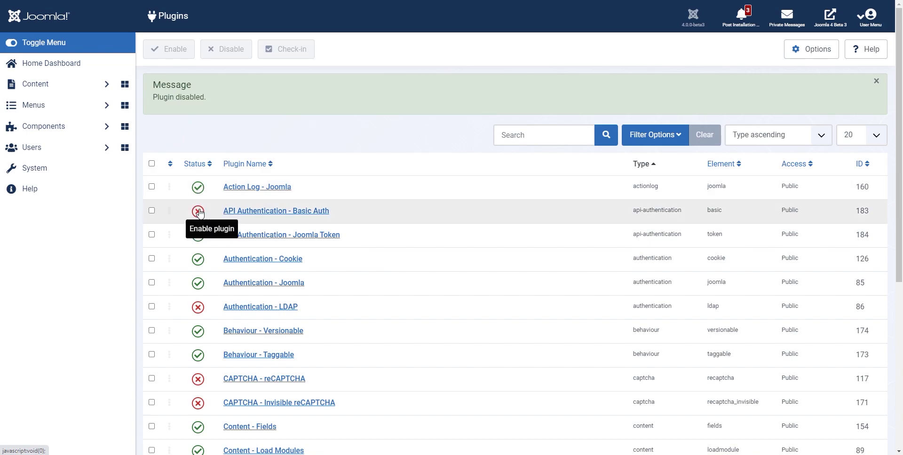
View the content articles list and return to the home dashboard
click(53, 92)
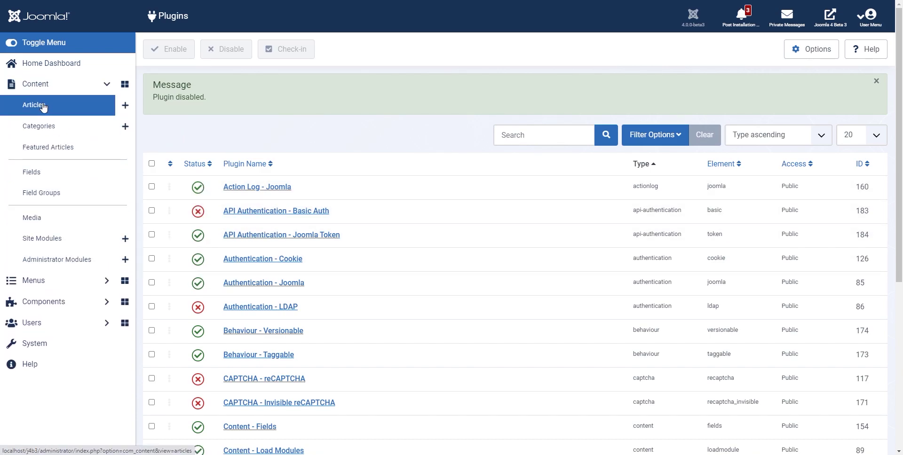
click(43, 106)
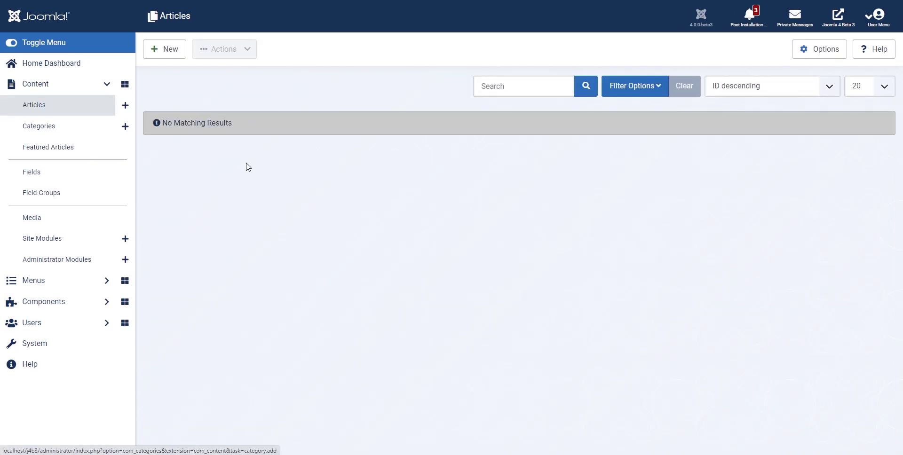
click(45, 65)
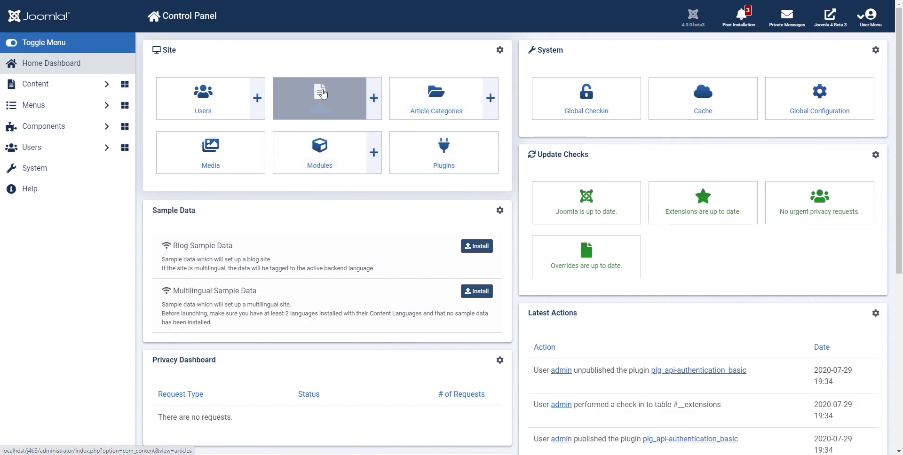
Open the Articles component's options and review the article display settings
click(332, 115)
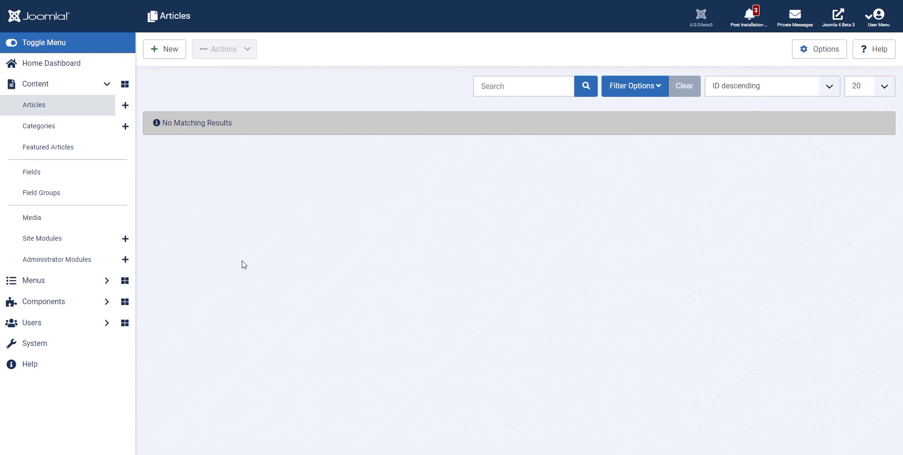
click(831, 50)
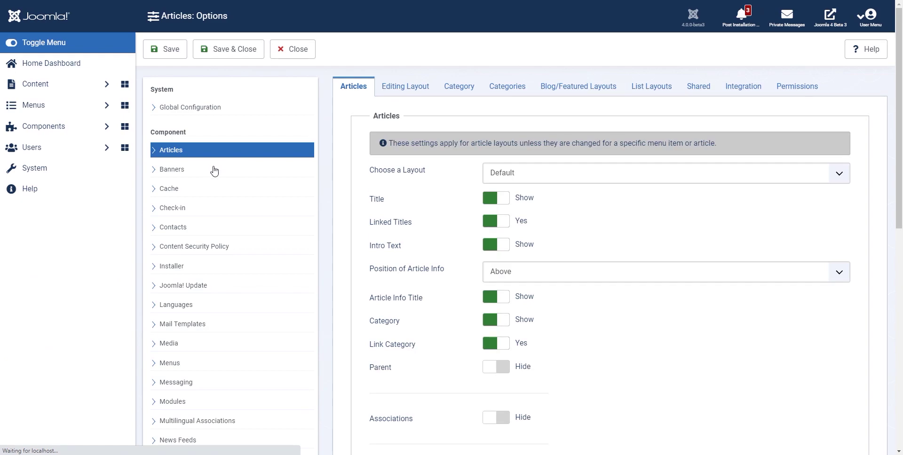
scroll(420, 232, down, 6)
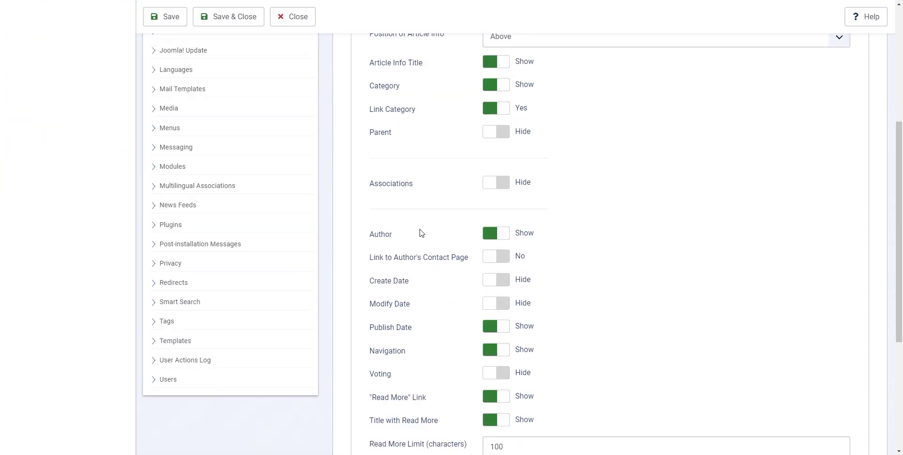
scroll(455, 248, down, 4)
scroll(466, 292, up, 10)
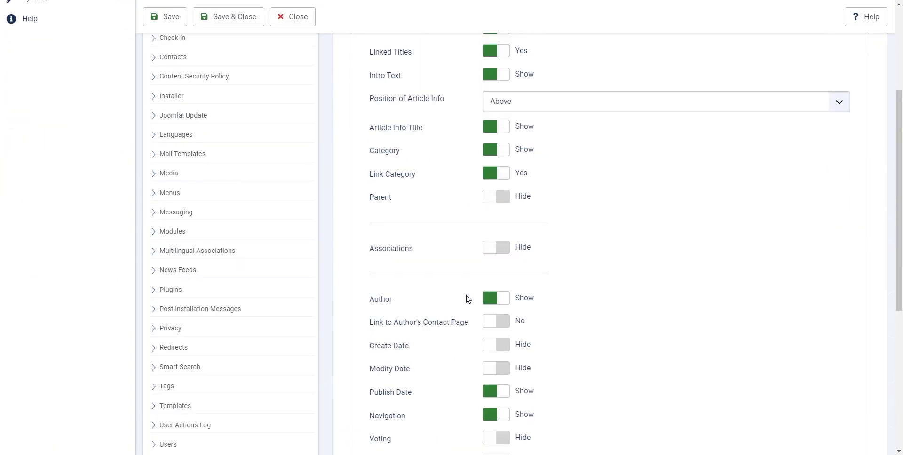
Review the Editing Layout, Category, Categories, Blog/Featured Layouts and List Layouts settings of the Articles options
click(425, 92)
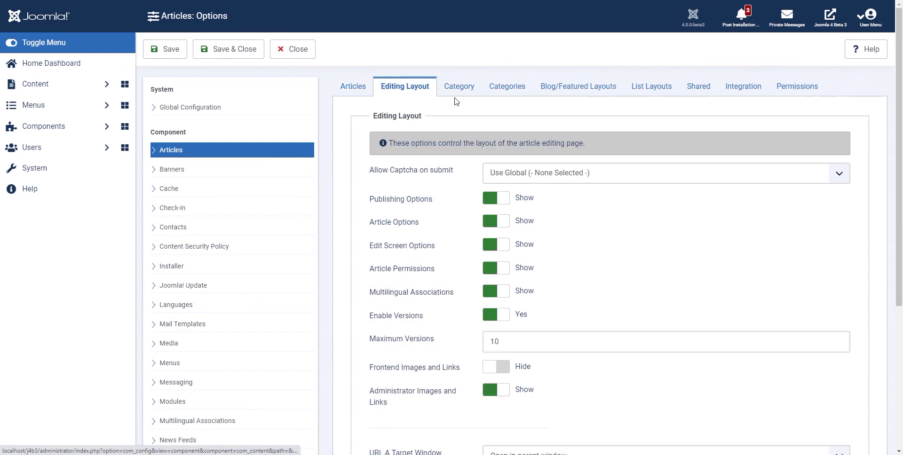
scroll(461, 197, down, 4)
scroll(466, 242, up, 5)
click(457, 86)
click(506, 86)
click(577, 86)
click(657, 92)
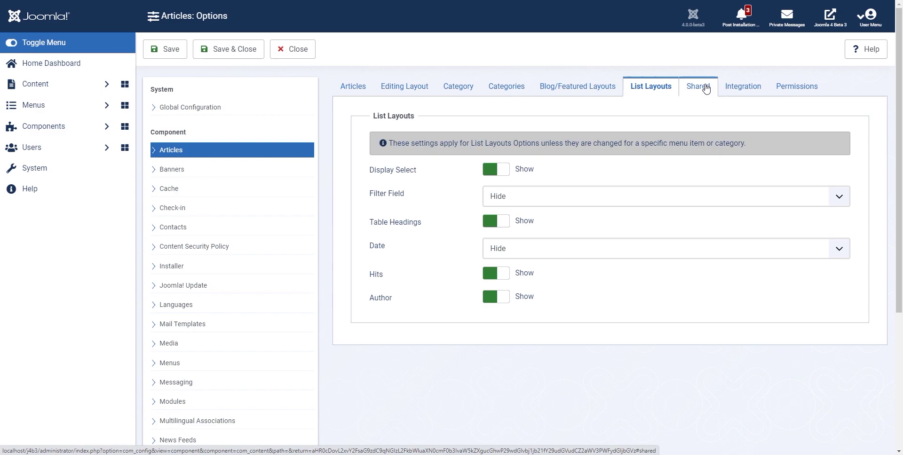
Set Enable Workflow to Yes in the Integration settings of the Articles options, then save and close them
click(700, 88)
click(740, 88)
scroll(507, 214, down, 4)
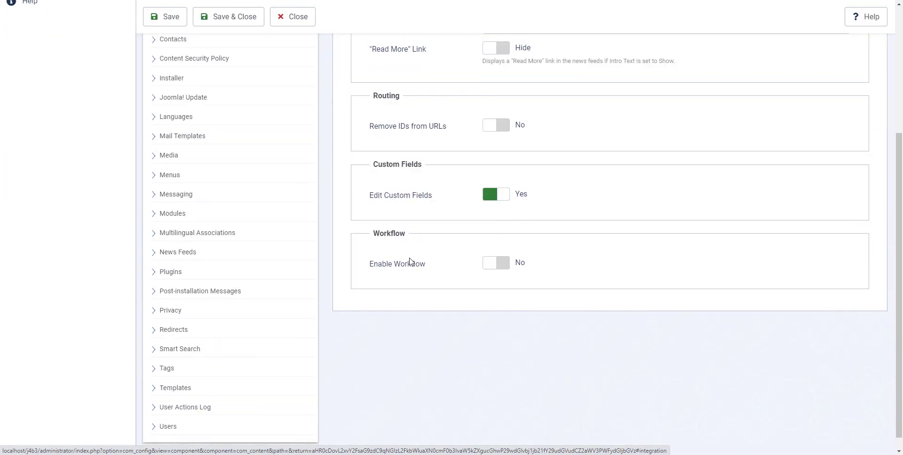
click(495, 265)
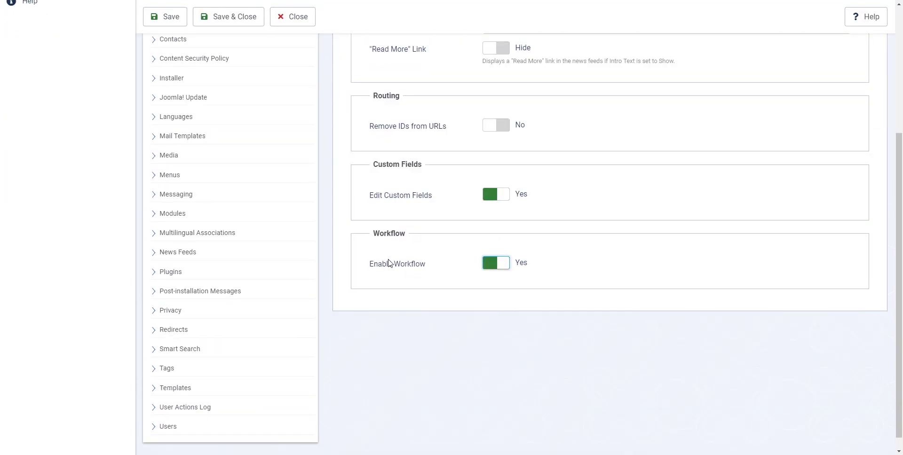
scroll(414, 270, up, 3)
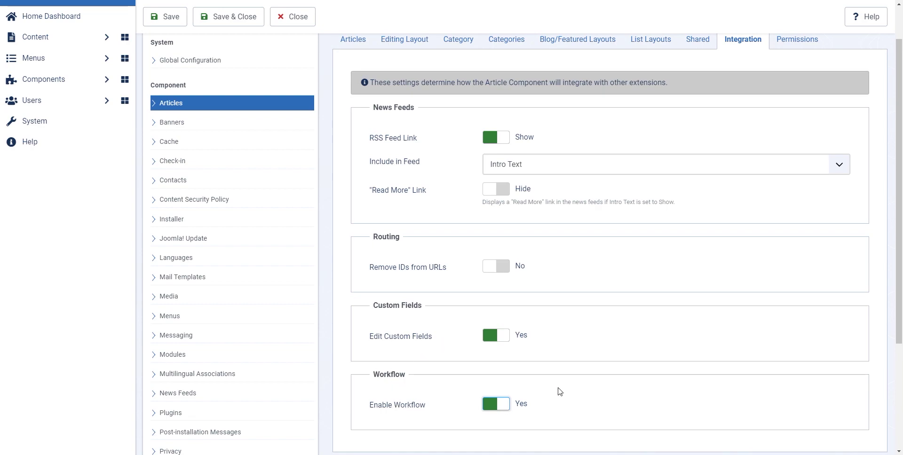
scroll(560, 392, up, 1)
click(228, 49)
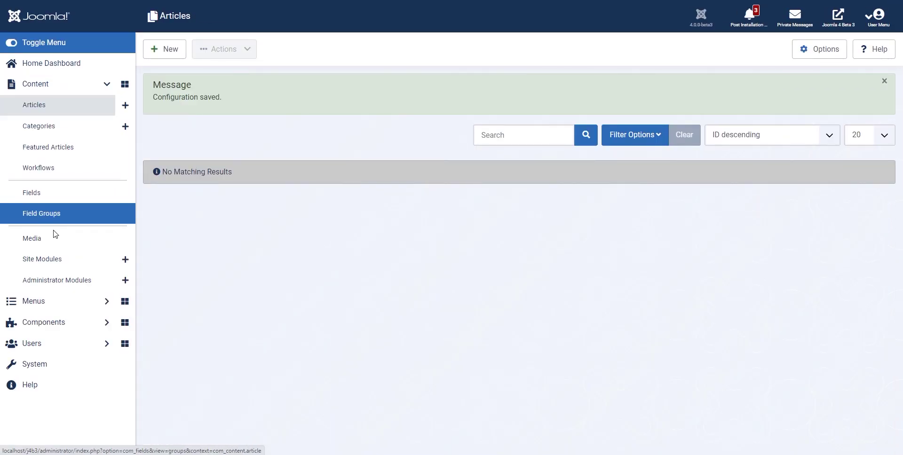
View the content workflows list and return to the articles list
click(47, 168)
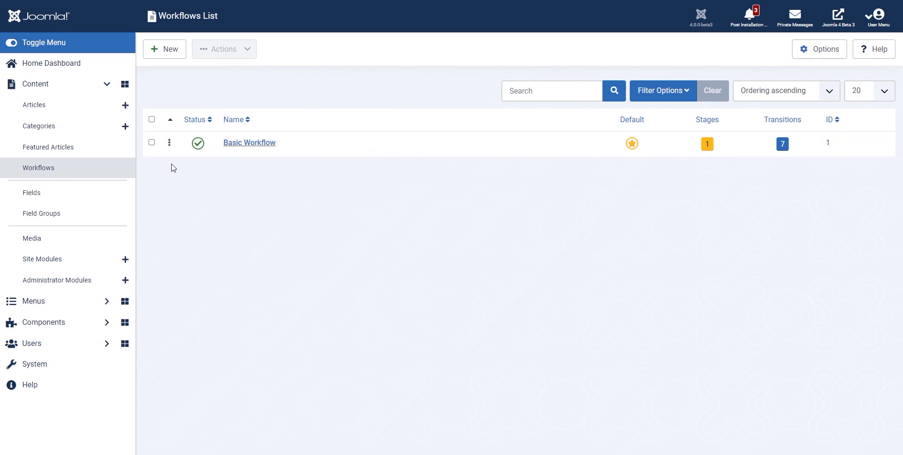
click(58, 105)
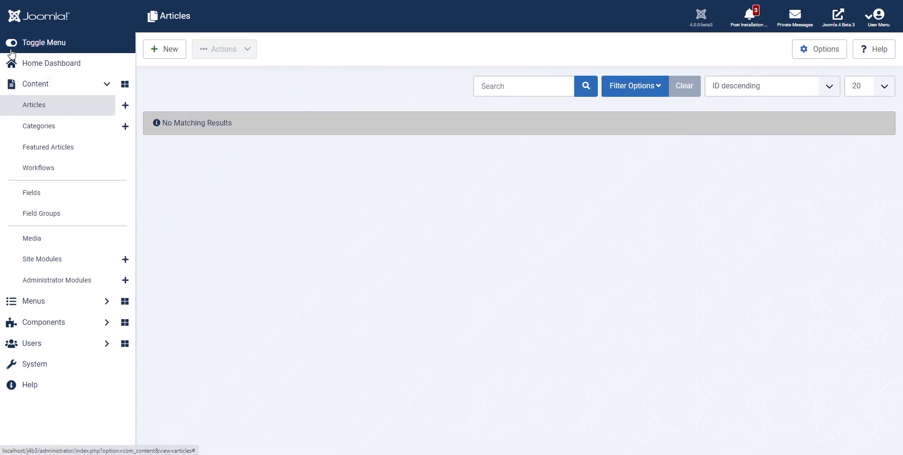
Collapse the administrator sidebar, view the Help page and System Dashboard, and expand the sidebar again
click(11, 50)
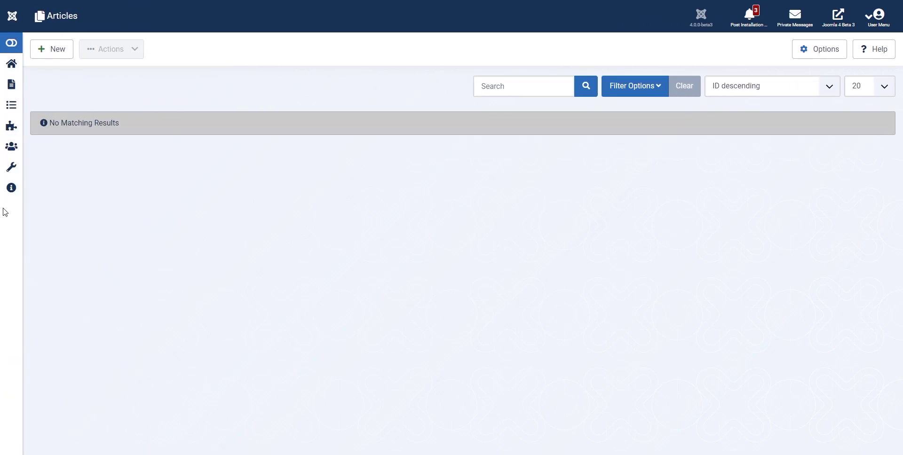
click(10, 188)
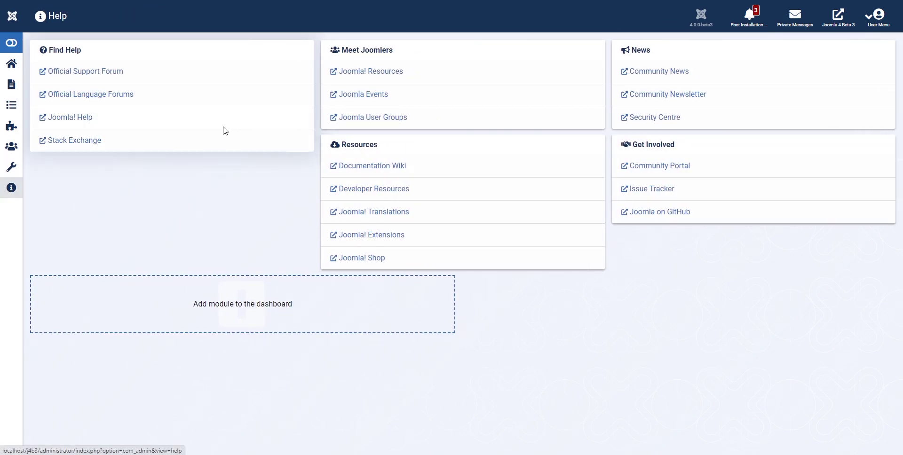
click(11, 170)
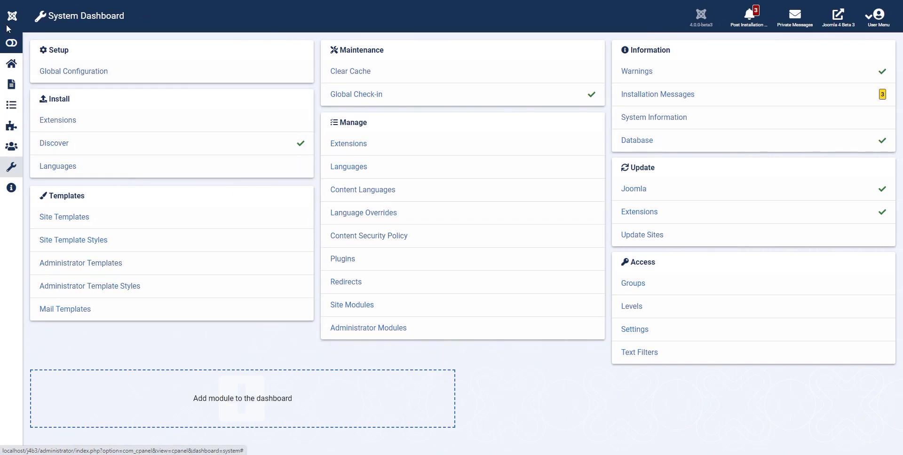
click(9, 46)
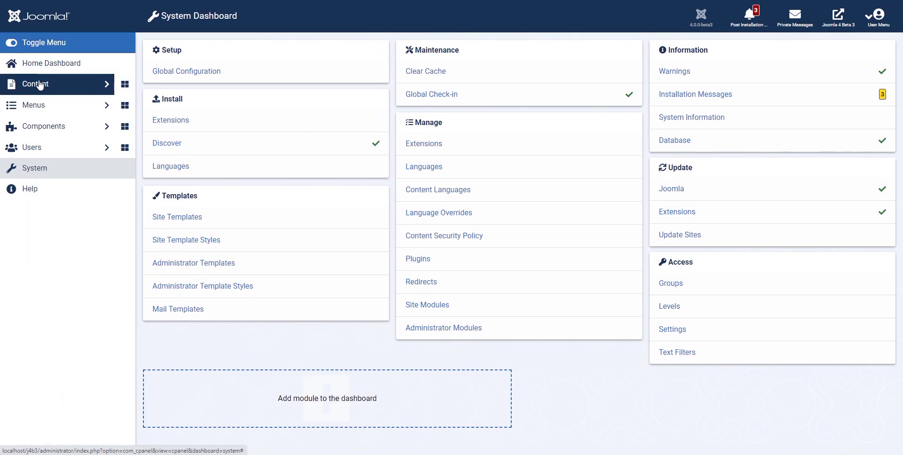
Return to the home dashboard and review its panels, including the latest actions, logged-in users and article lists
click(42, 64)
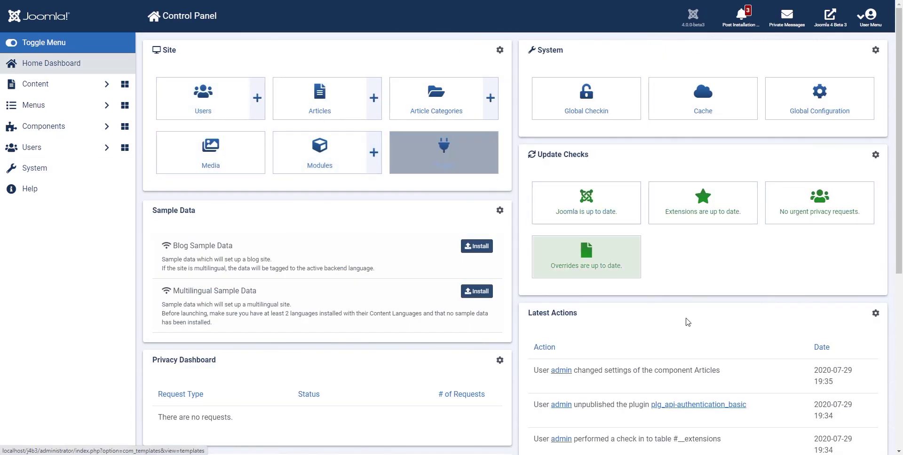
scroll(691, 319, down, 3)
scroll(681, 329, down, 2)
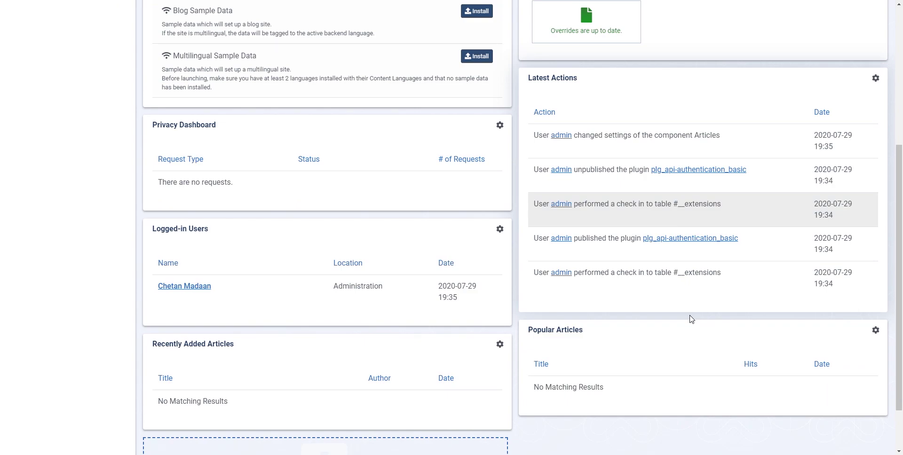
scroll(666, 345, up, 5)
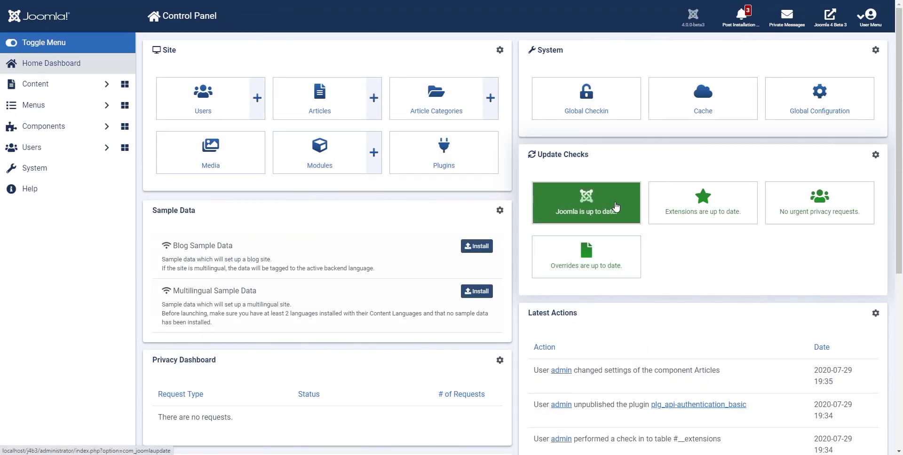